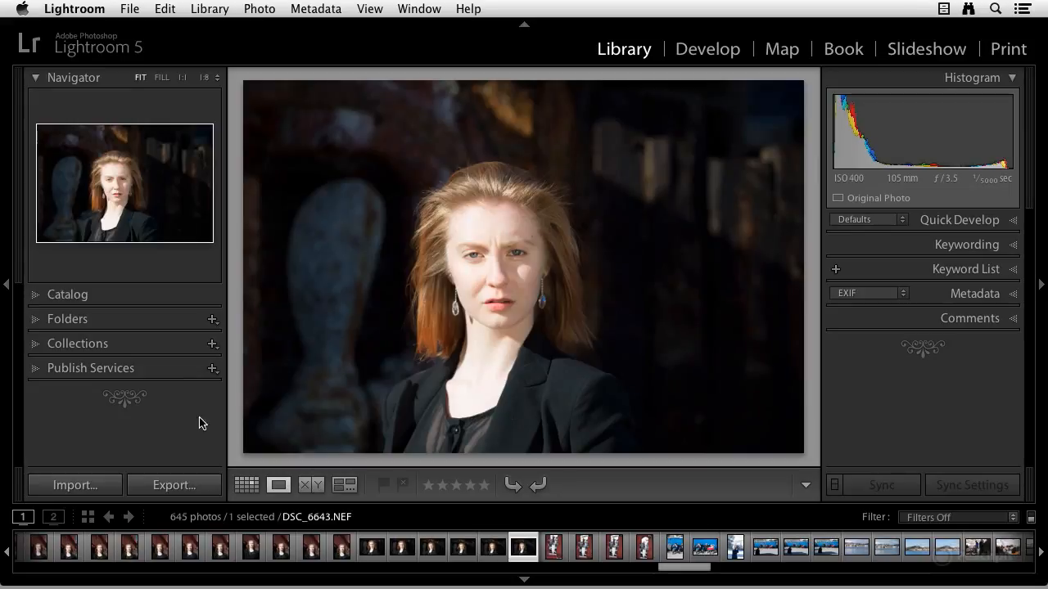
Step: Open the photo import dialog and choose the 5.6.13 folder as the source
click(90, 486)
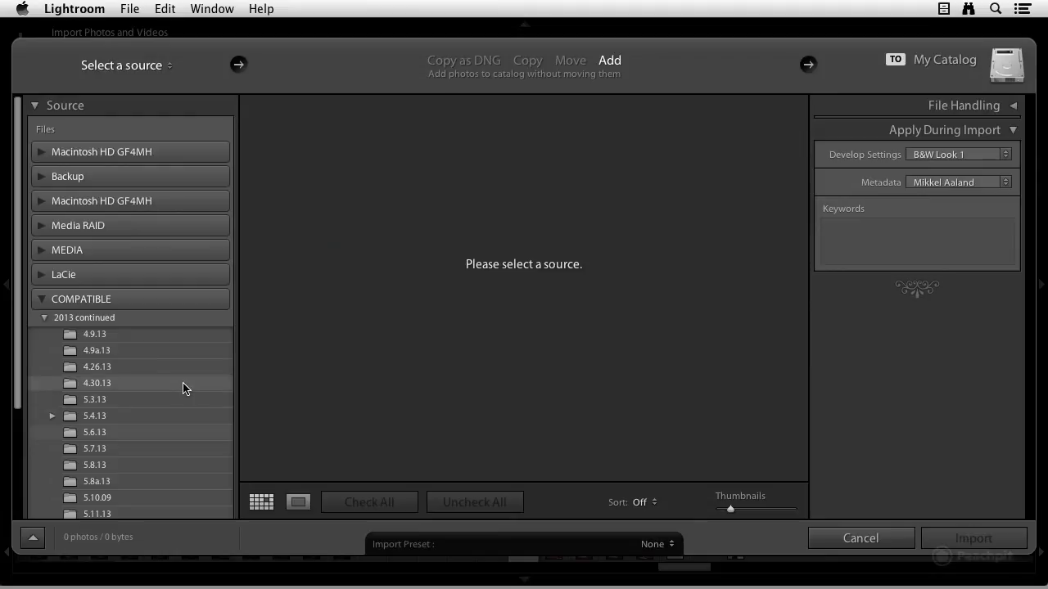
click(112, 435)
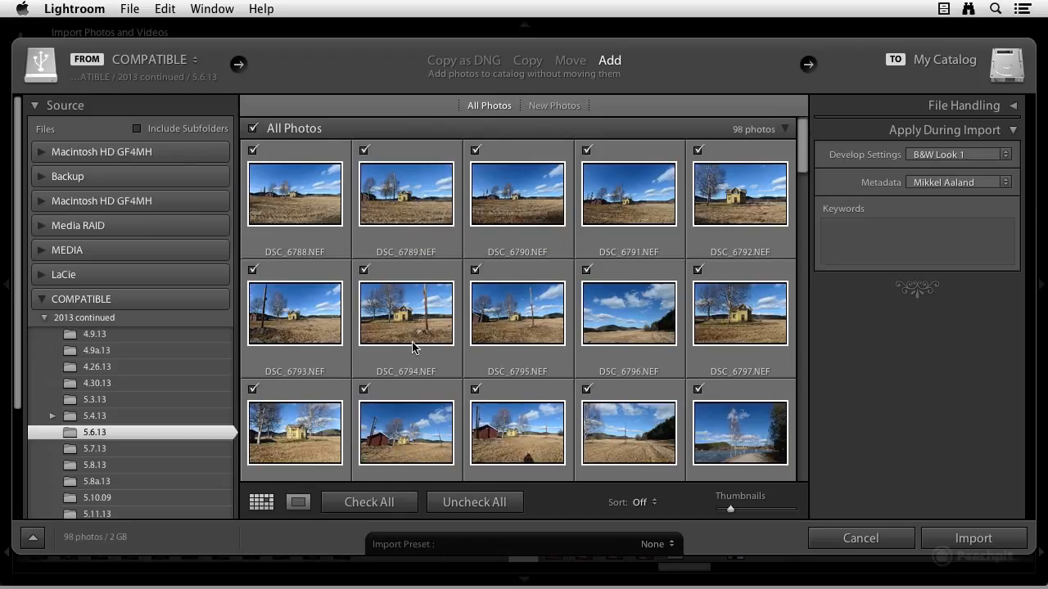
Step: Uncheck all photos, then check only the first three, DSC_6788 through DSC_6790
click(465, 502)
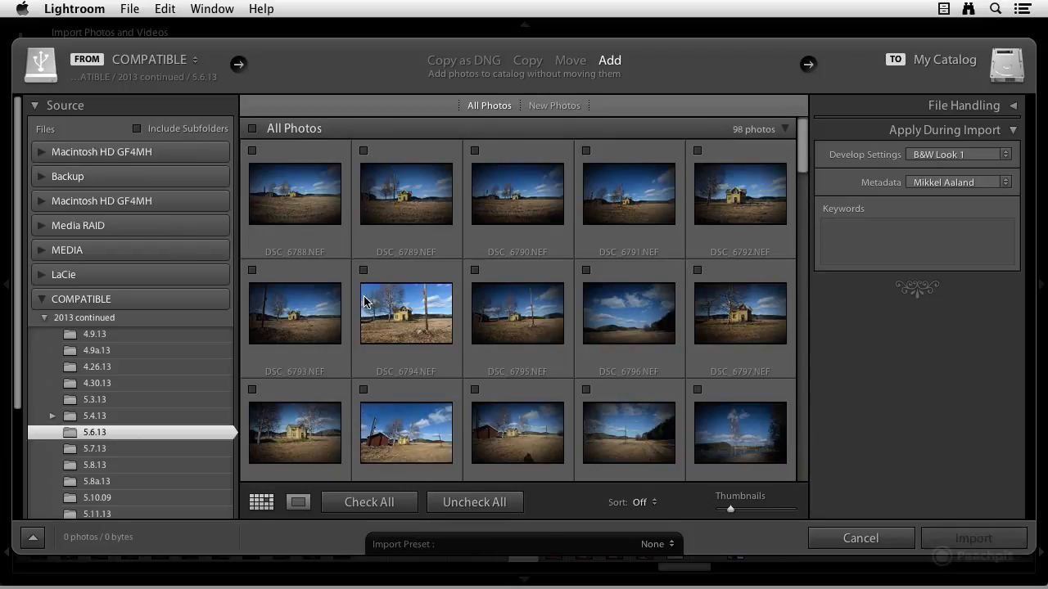
click(253, 151)
click(365, 153)
click(475, 151)
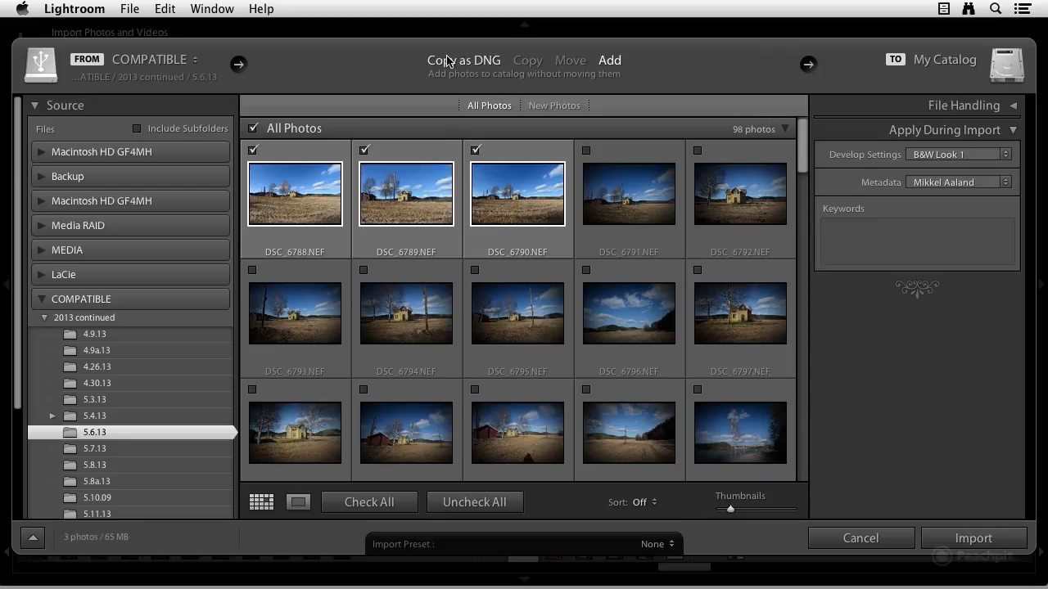
click(583, 62)
click(527, 62)
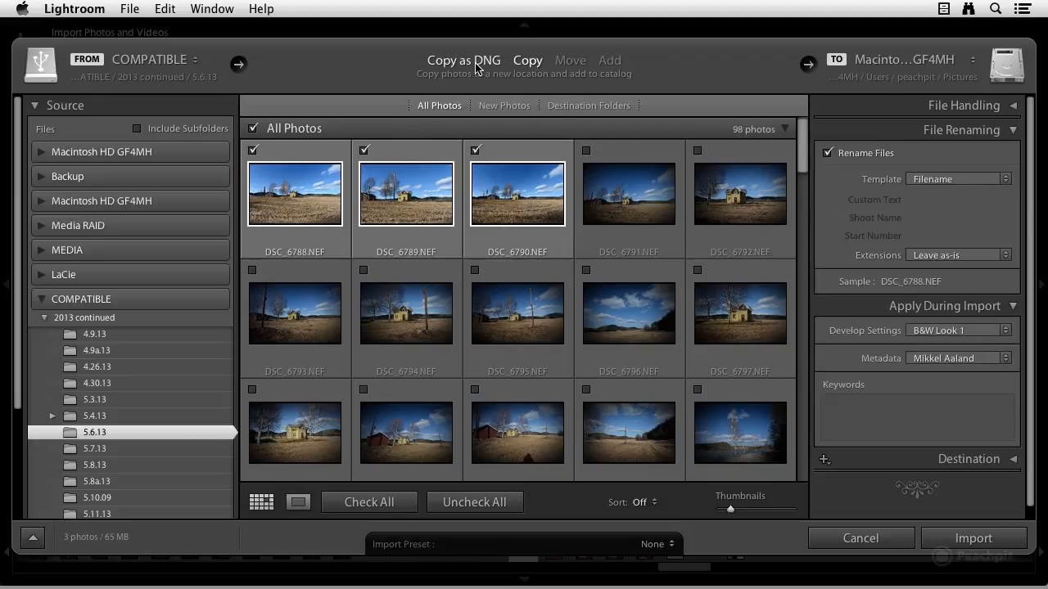
click(612, 64)
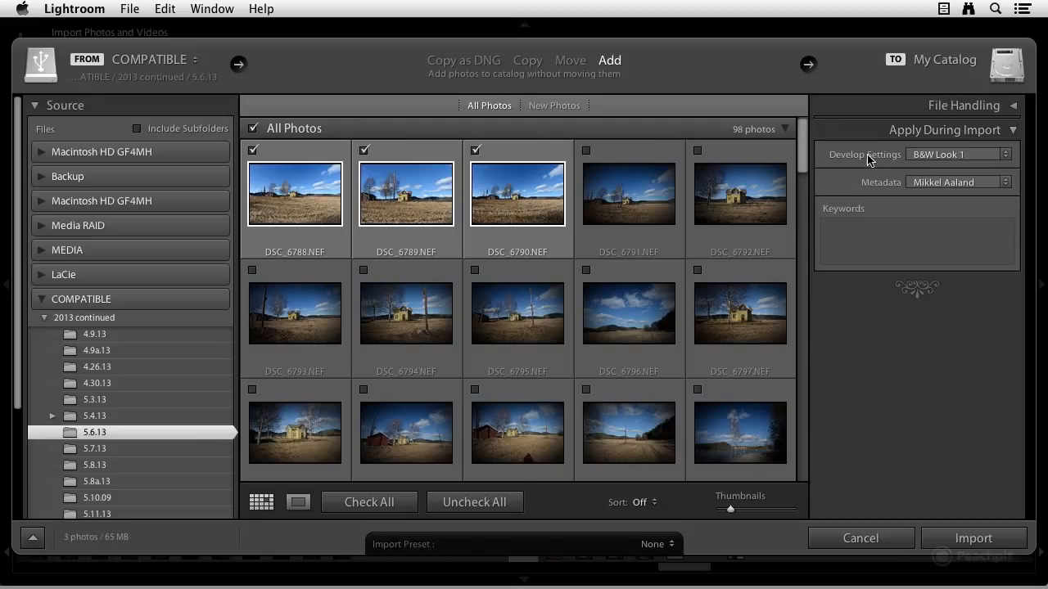
Step: Set the import develop settings to B&W Look 2 from the Lightroom B&W Presets
click(973, 156)
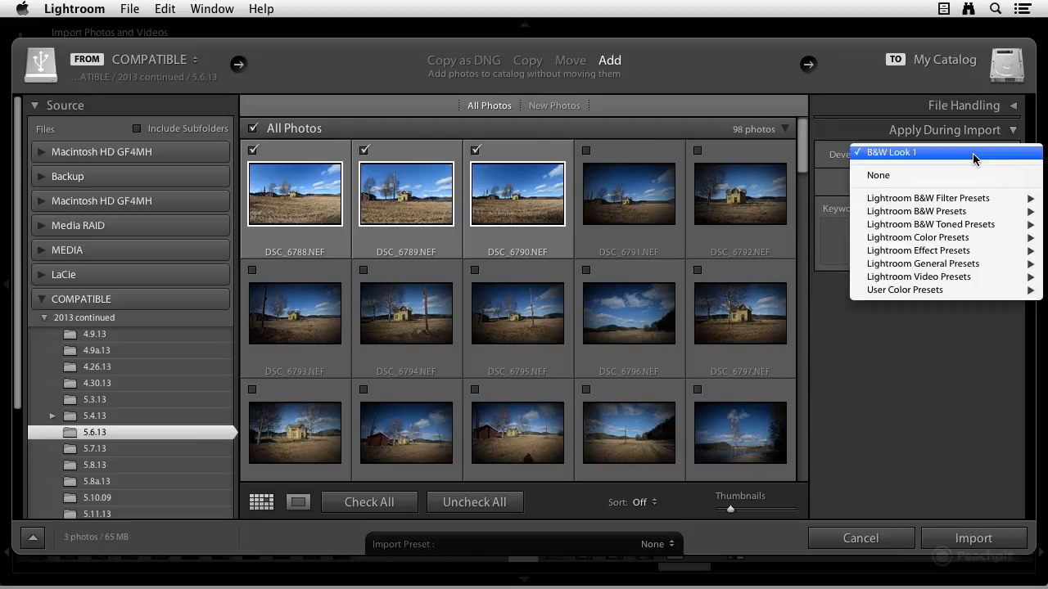
mouse_move(973, 212)
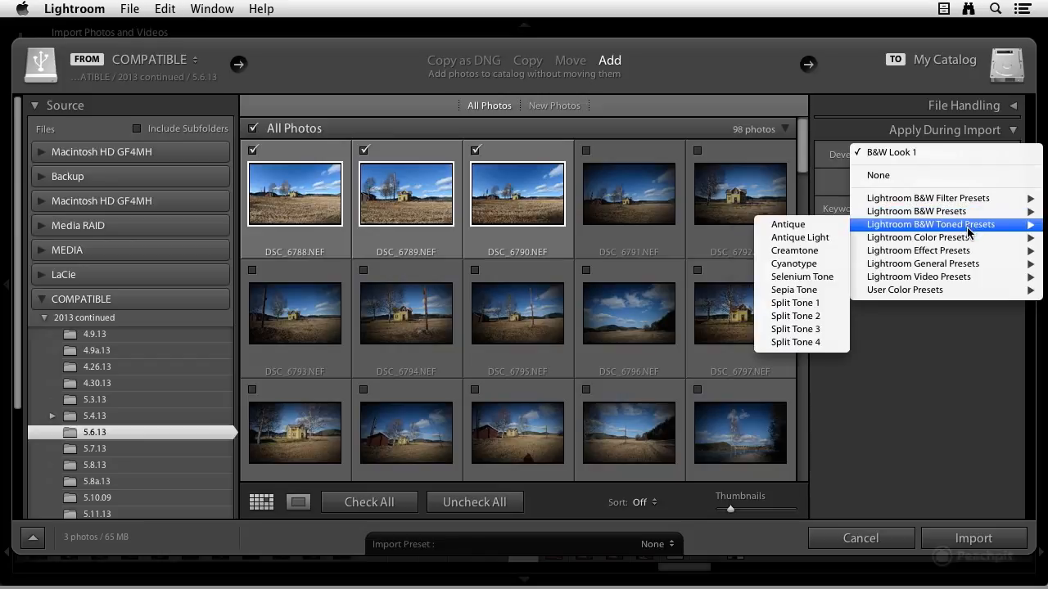
mouse_move(955, 293)
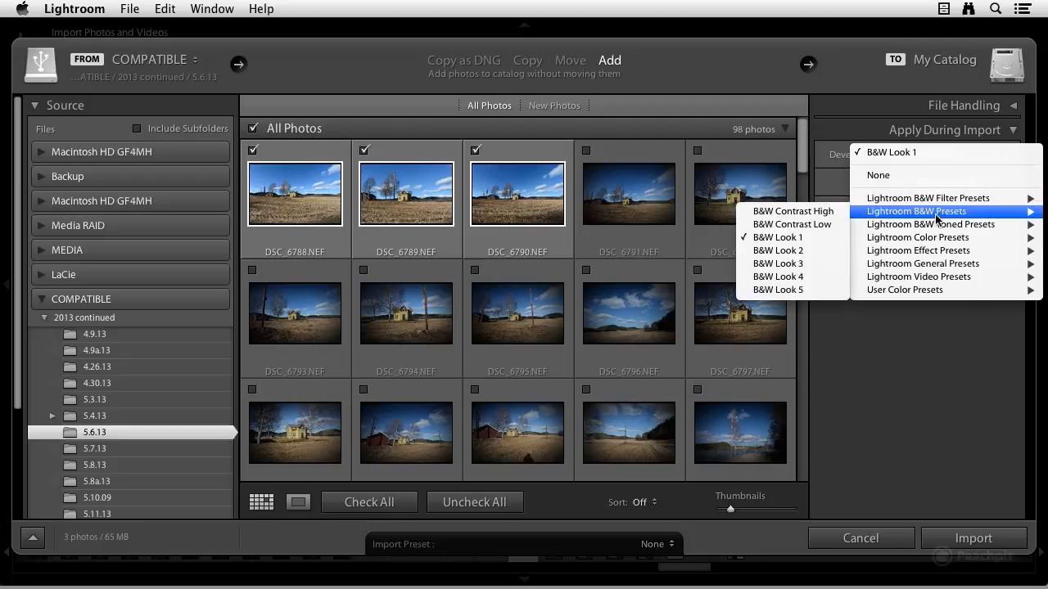
click(806, 254)
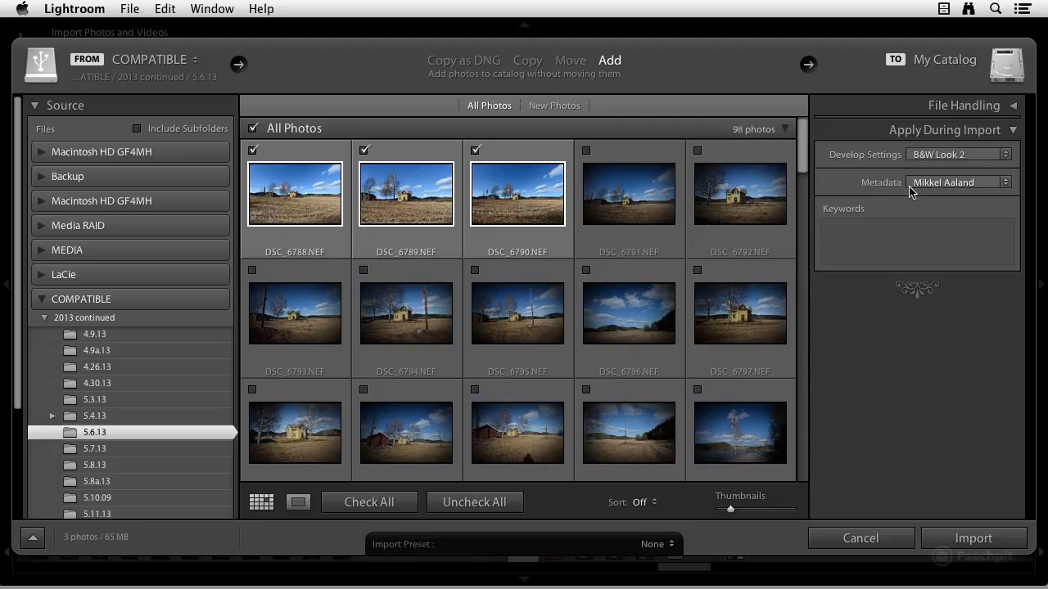
Step: Open the metadata preset editor and load the photographer's named metadata preset
click(996, 187)
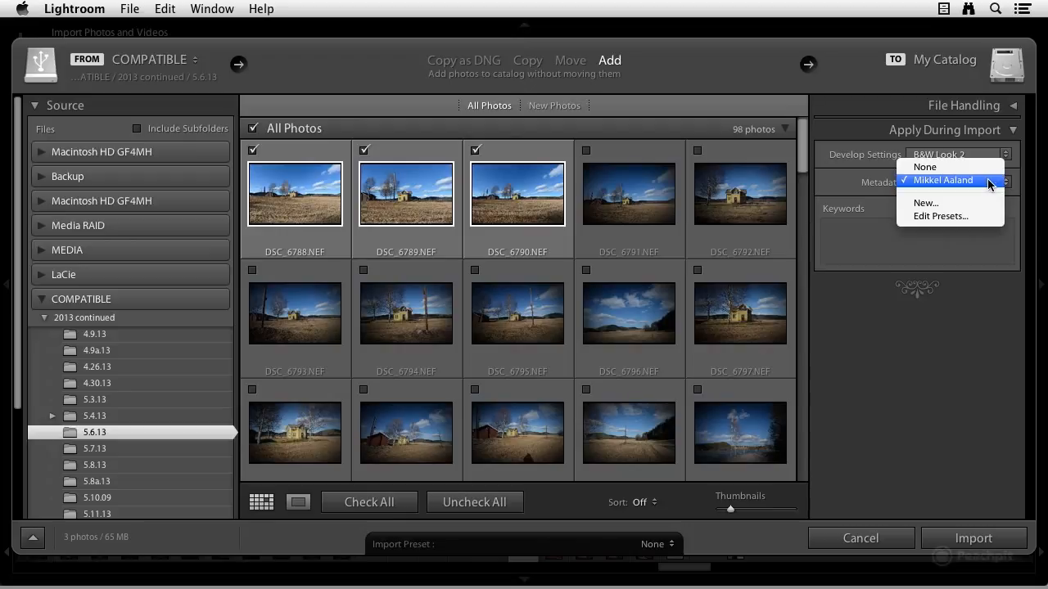
click(959, 218)
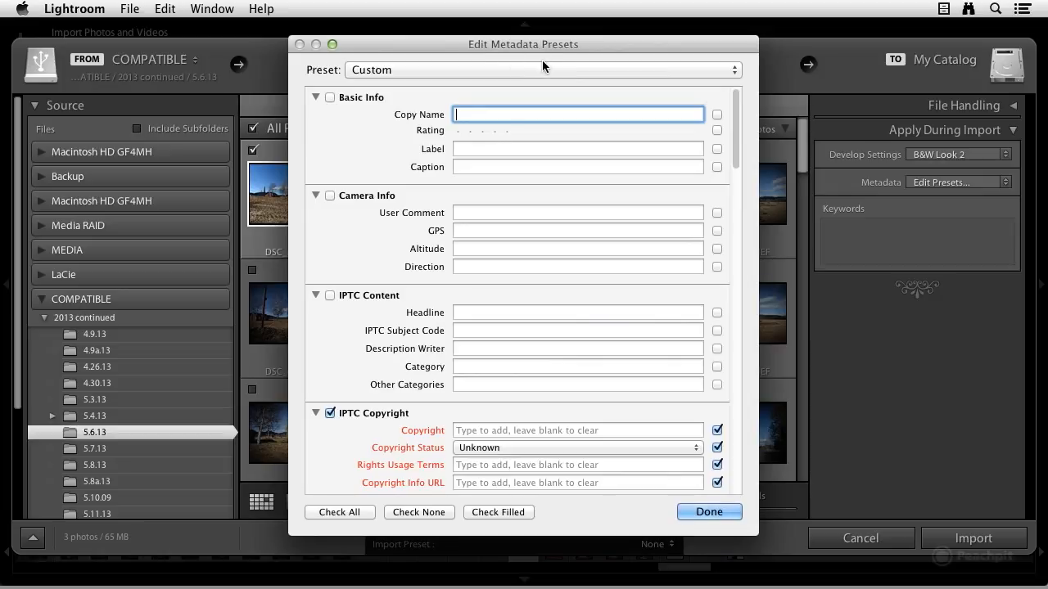
scroll(551, 161, down, 5)
scroll(550, 161, up, 5)
click(493, 66)
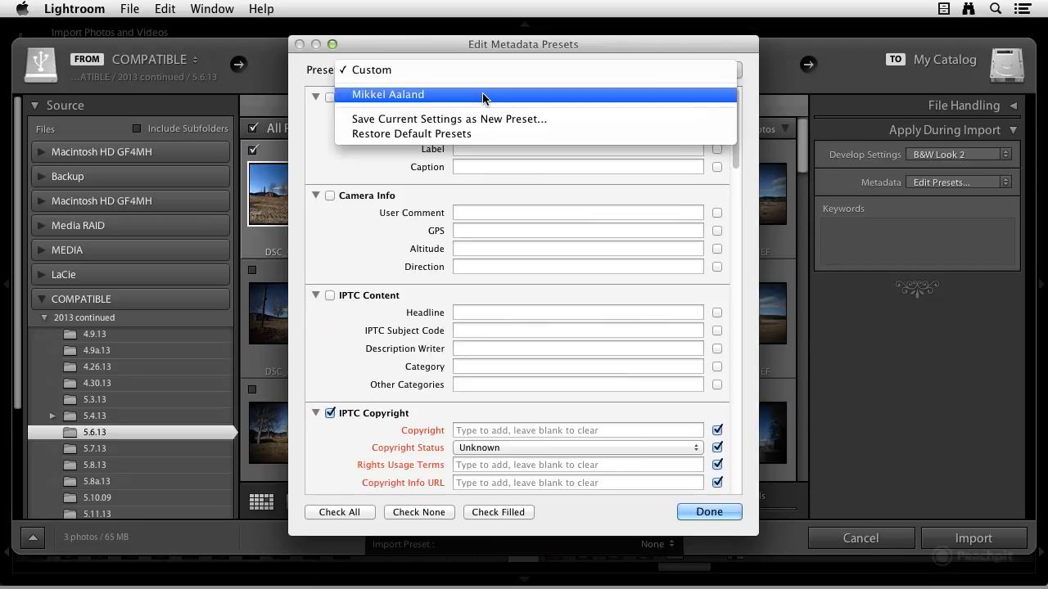
click(482, 95)
Step: Examine the preset's IPTC Copyright and IPTC Creator fields
scroll(510, 134, down, 3)
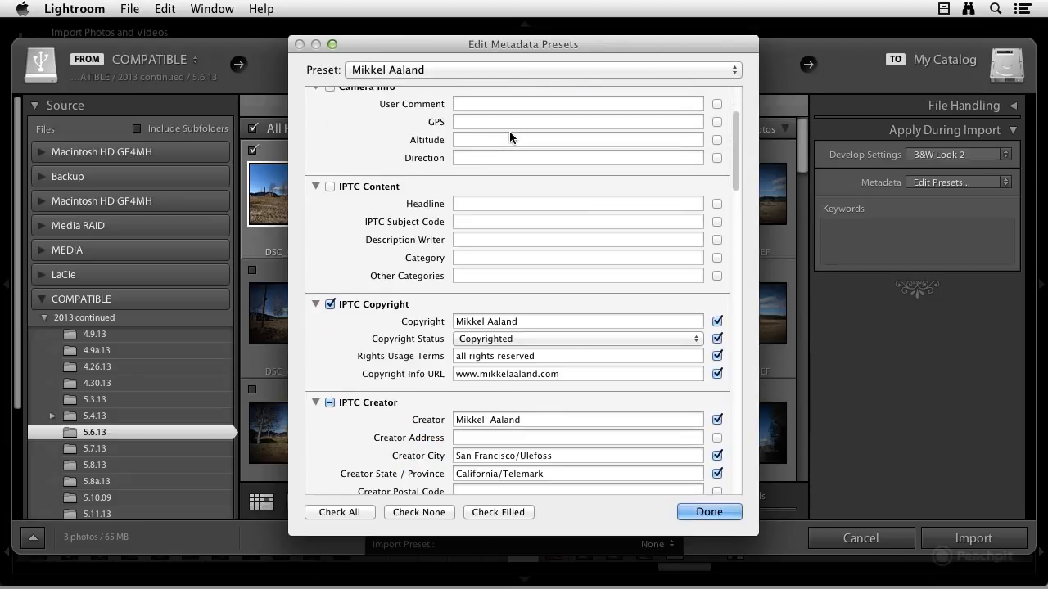
scroll(510, 135, down, 4)
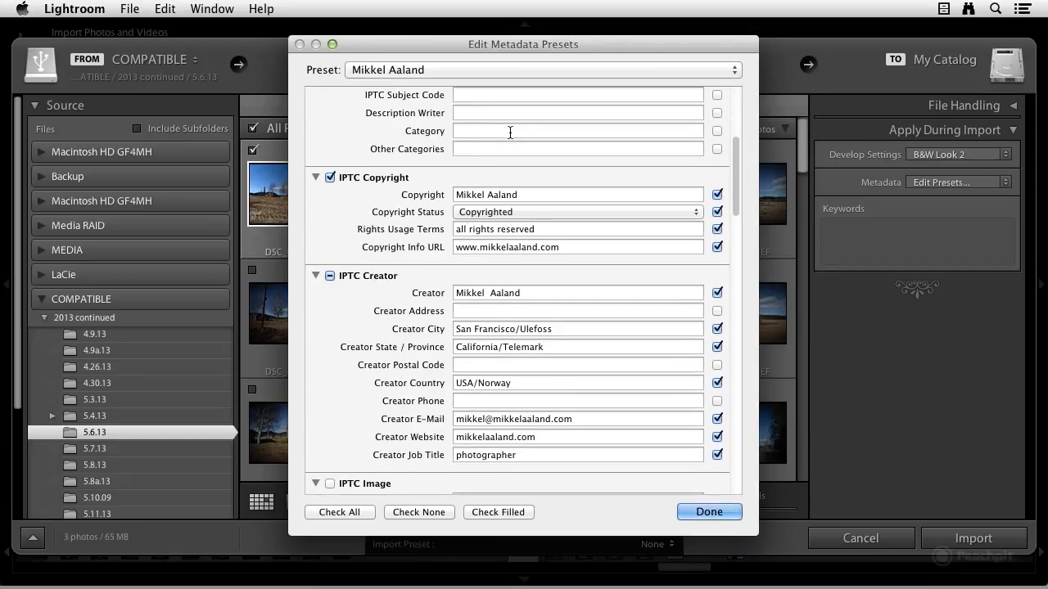
scroll(510, 133, down, 1)
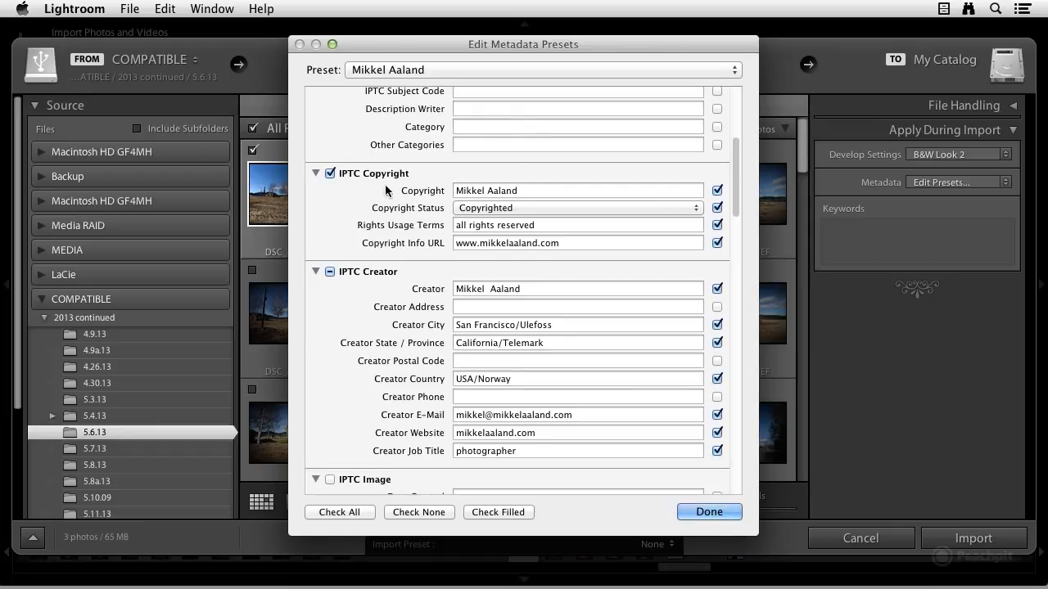
scroll(386, 187, up, 2)
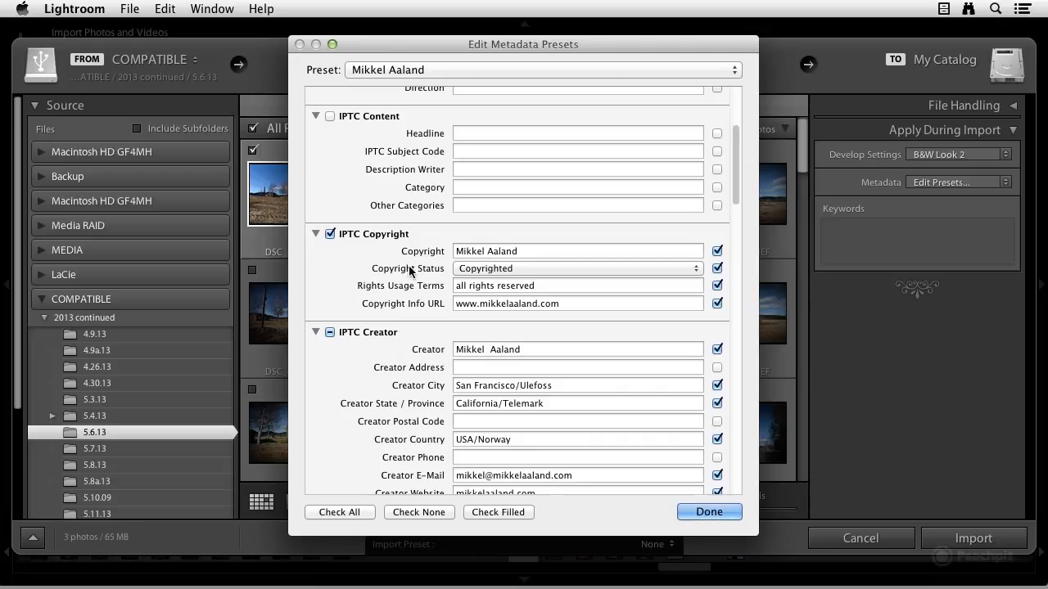
click(499, 271)
click(518, 268)
click(465, 308)
scroll(551, 360, down, 3)
scroll(498, 308, down, 3)
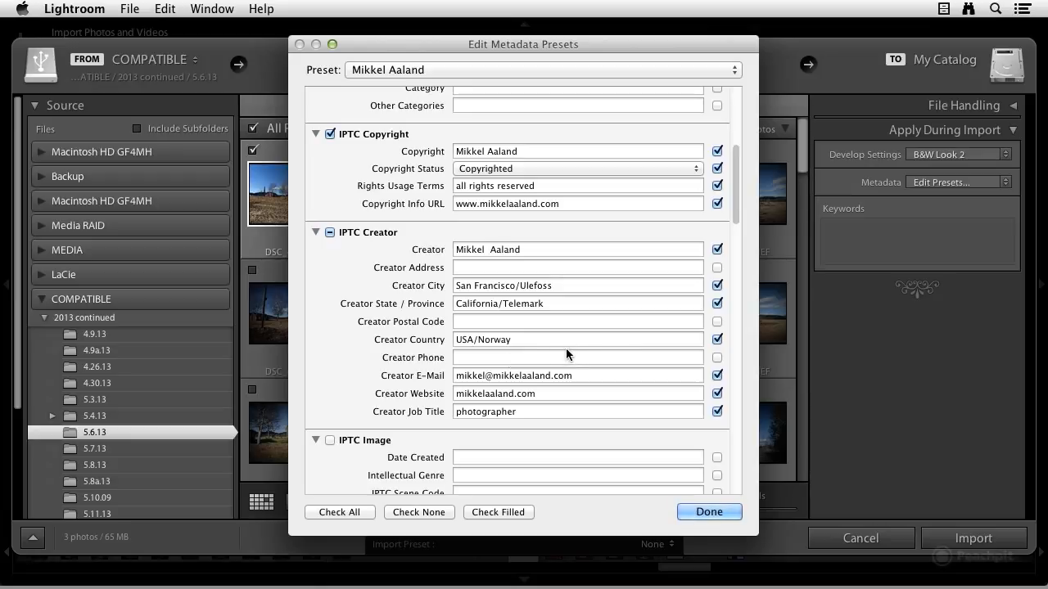
scroll(563, 354, up, 3)
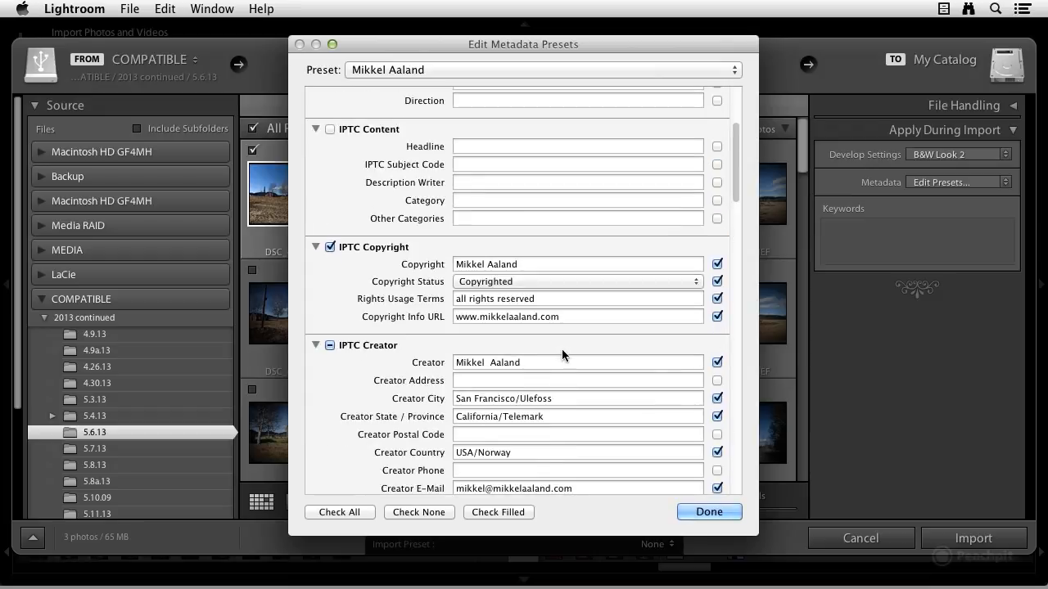
scroll(561, 352, up, 4)
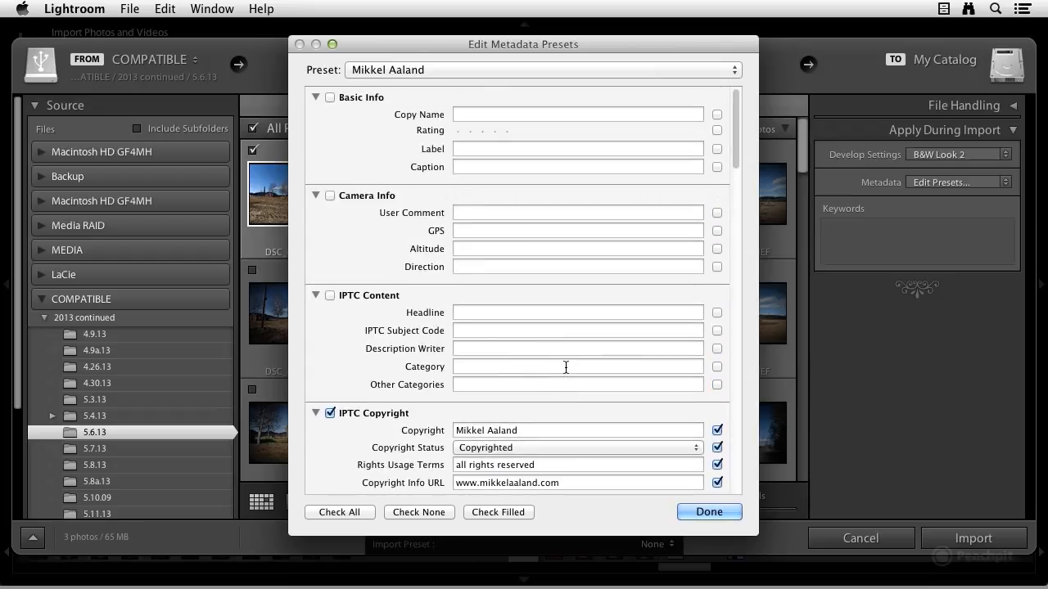
scroll(565, 365, down, 3)
scroll(565, 363, down, 2)
scroll(564, 362, up, 3)
Step: Close the metadata preset editor without changes
click(464, 70)
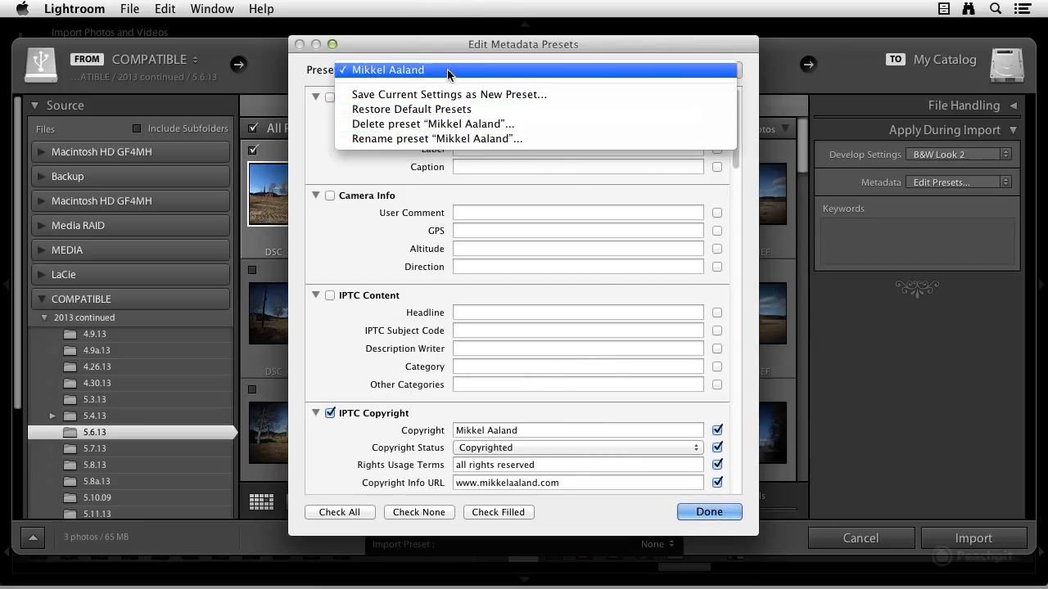
click(447, 71)
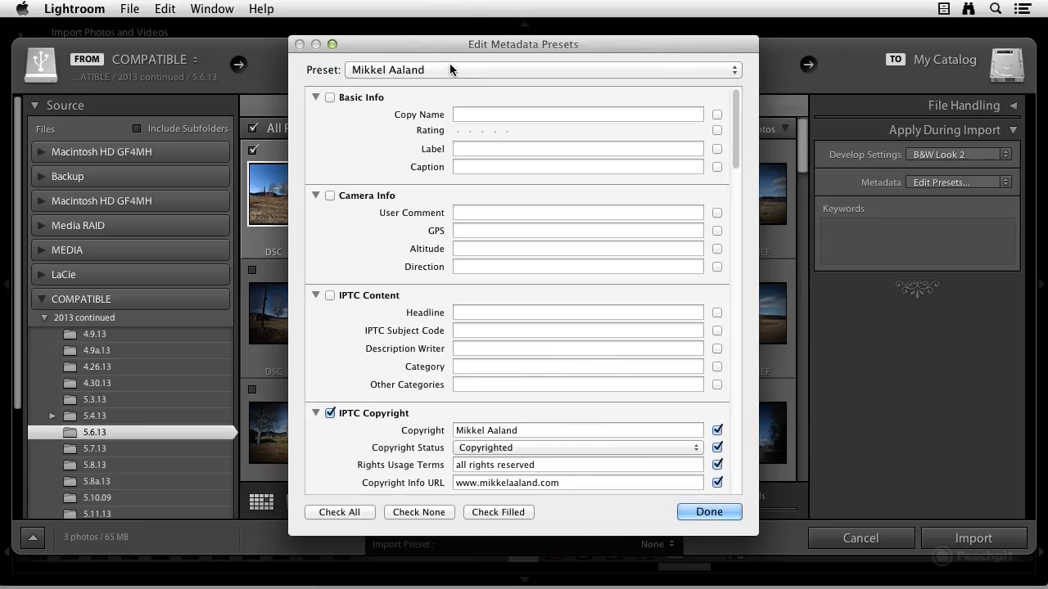
click(697, 511)
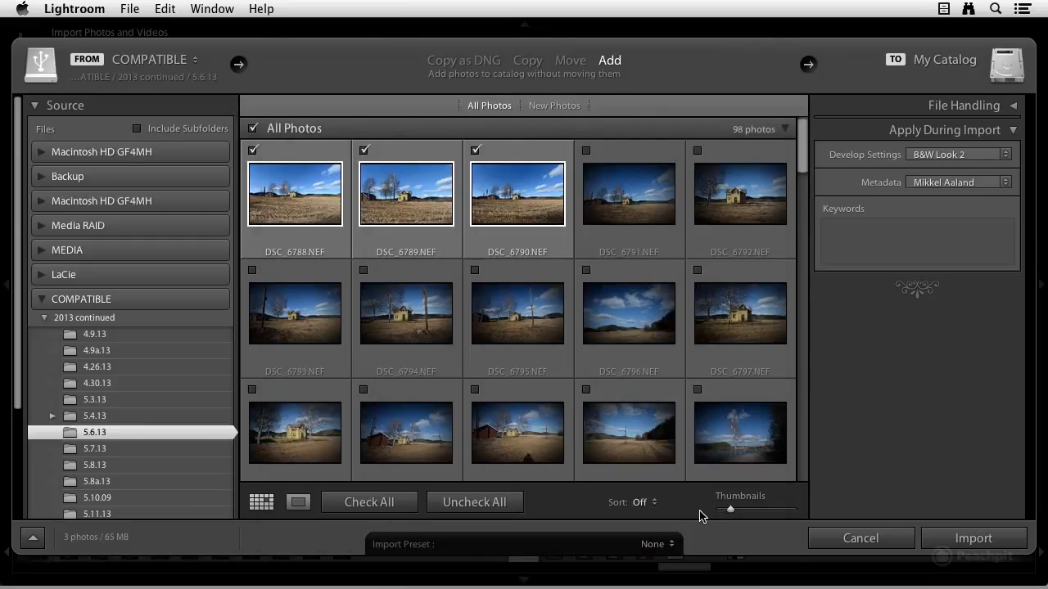
Step: Select the photographer's metadata preset to apply during import
click(957, 182)
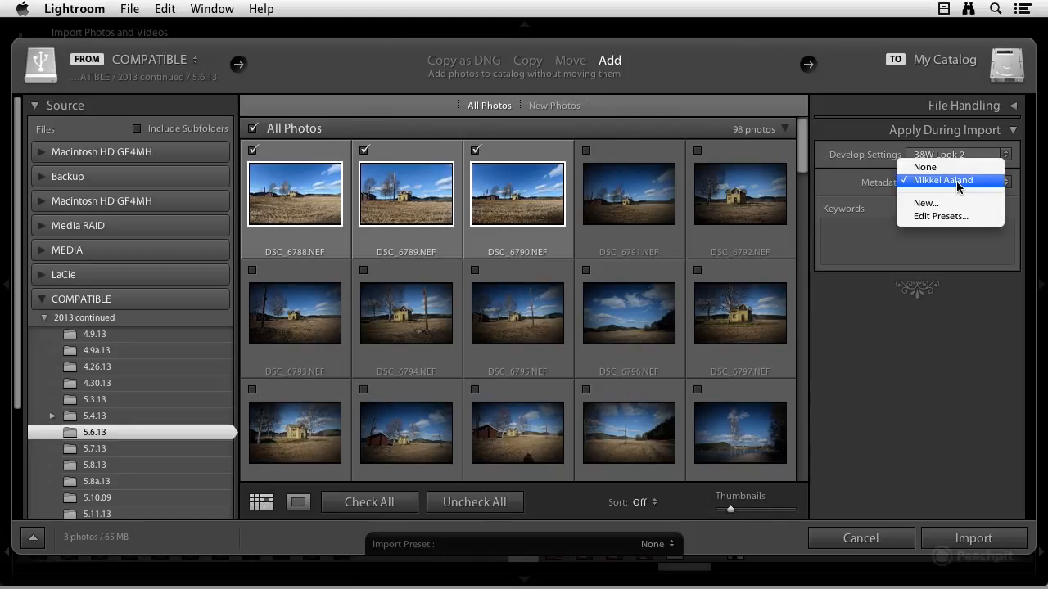
click(956, 181)
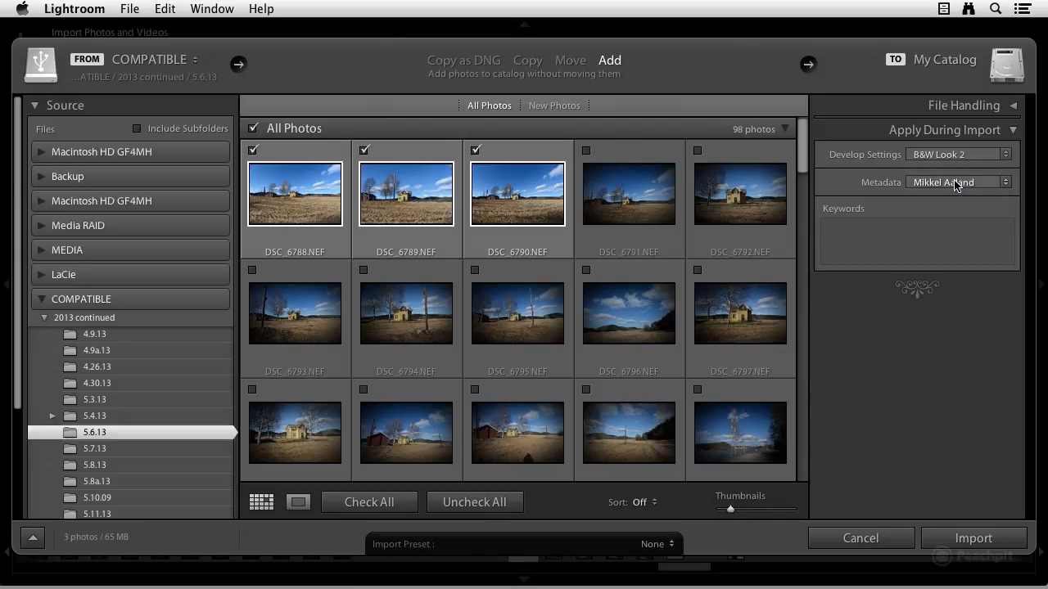
Step: Leave the keywords empty and import the three checked photos with these settings
click(841, 241)
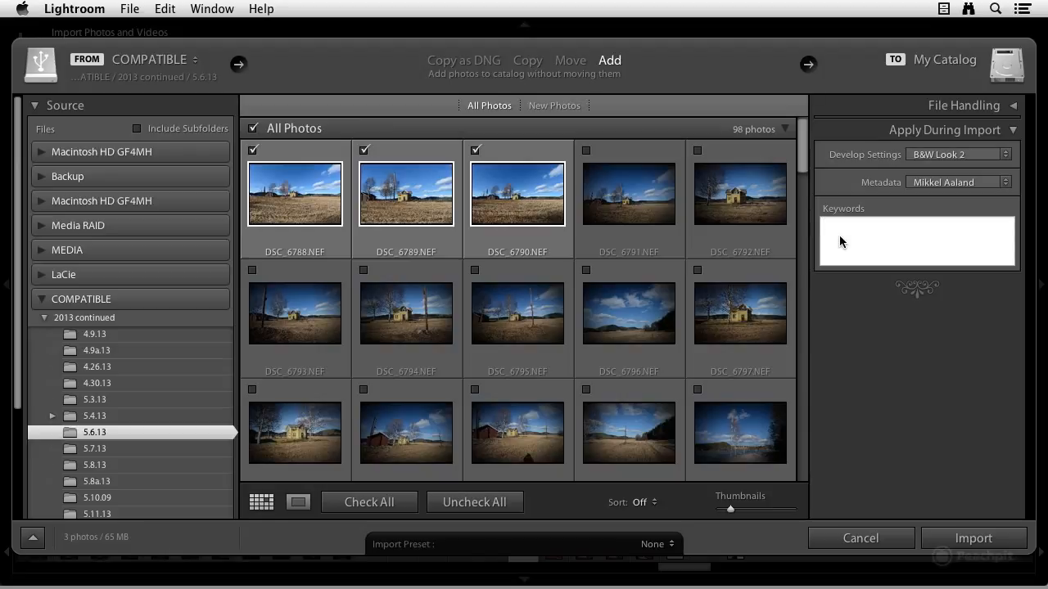
click(839, 236)
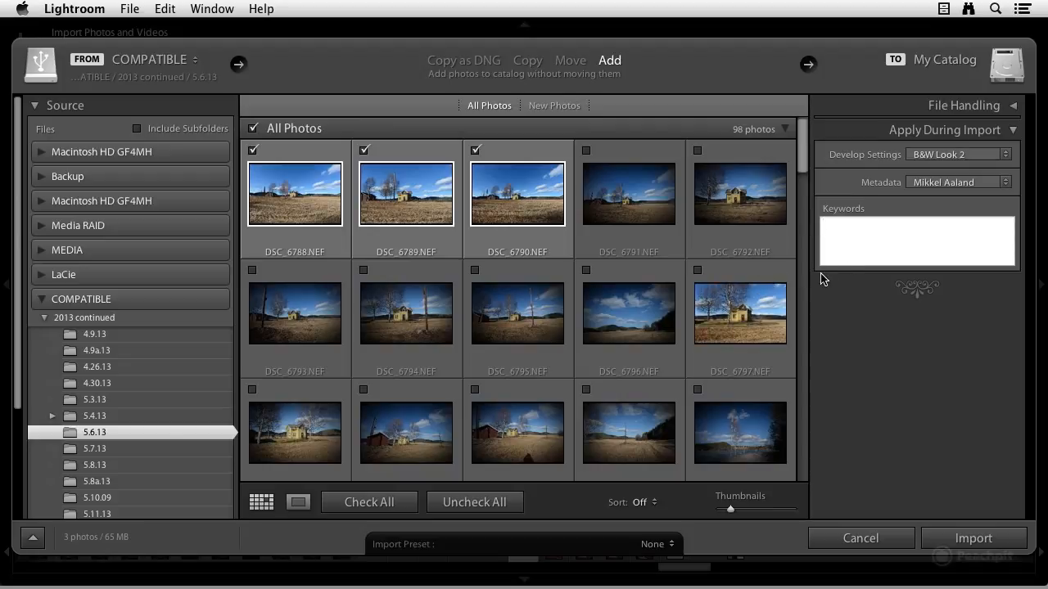
click(971, 538)
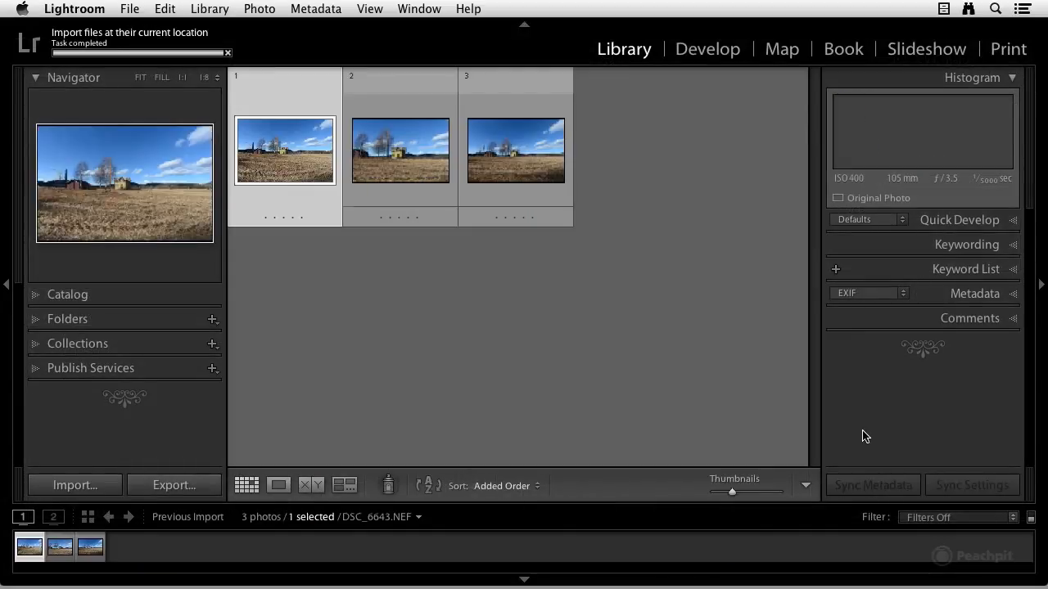